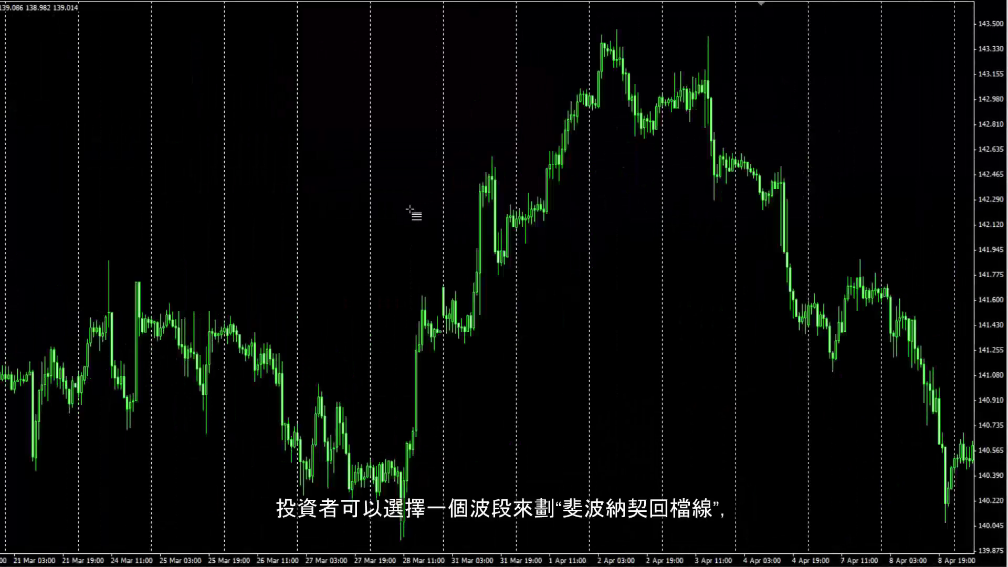
Step: Draw a Fibonacci retracement from the 28 Mar low to the 2 Apr high, then pan to earlier dates
scroll(410, 209, down, 3)
drag(304, 538, 519, 30)
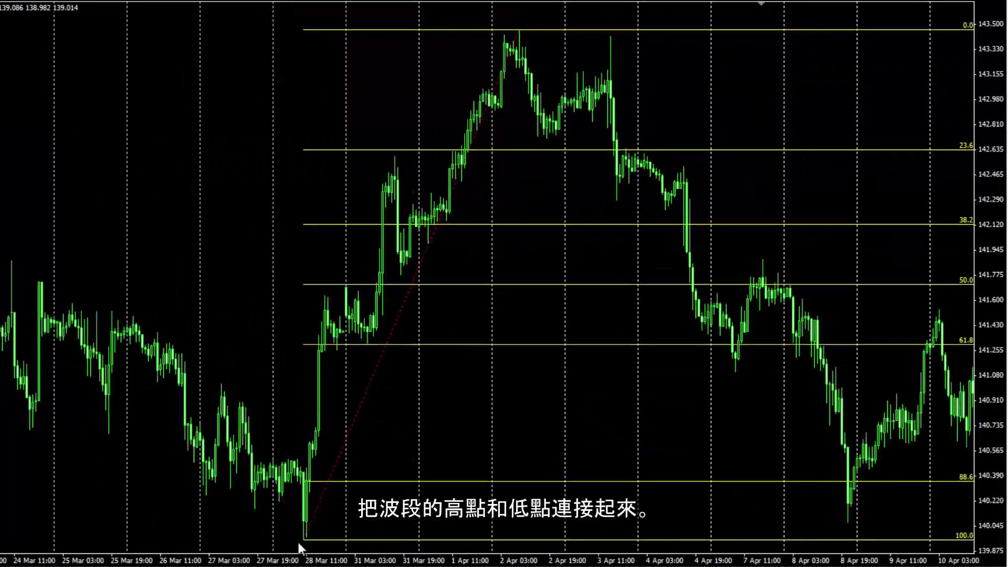
drag(256, 85, 670, 80)
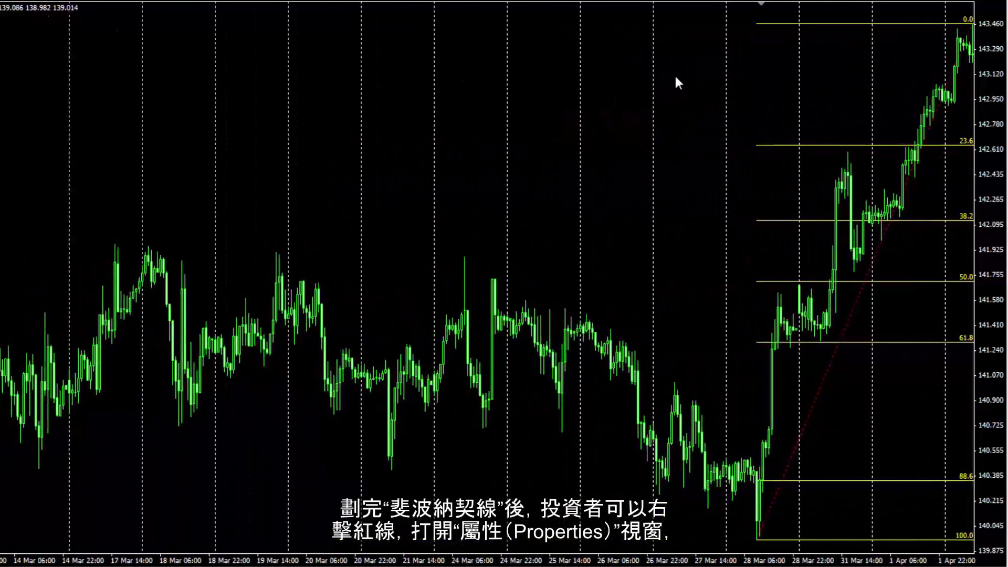
Step: In the retracement's Fibo properties, add level 0.764 with description 76.4 and apply it
right_click(919, 30)
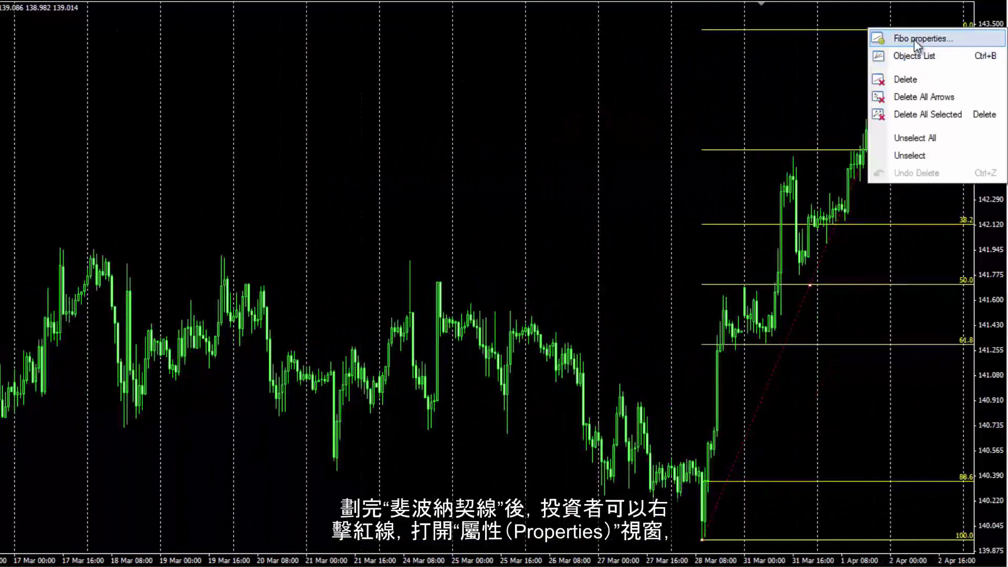
click(914, 39)
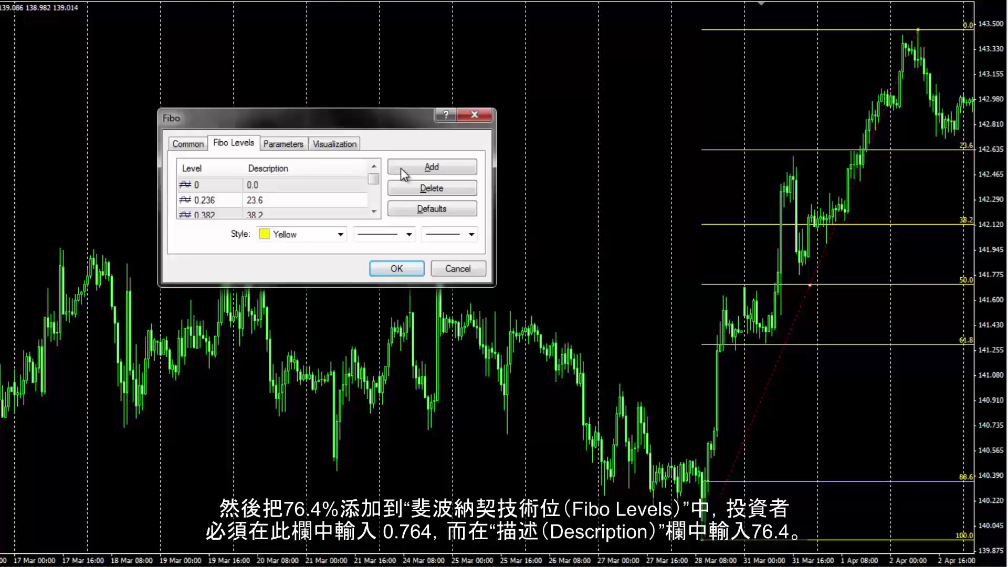
click(401, 168)
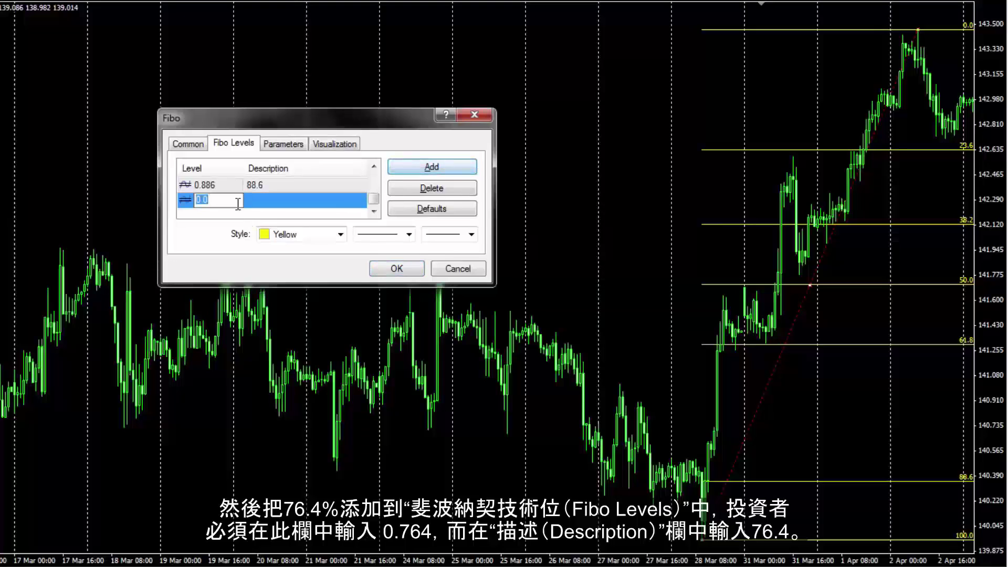
text(0.764)
click(262, 203)
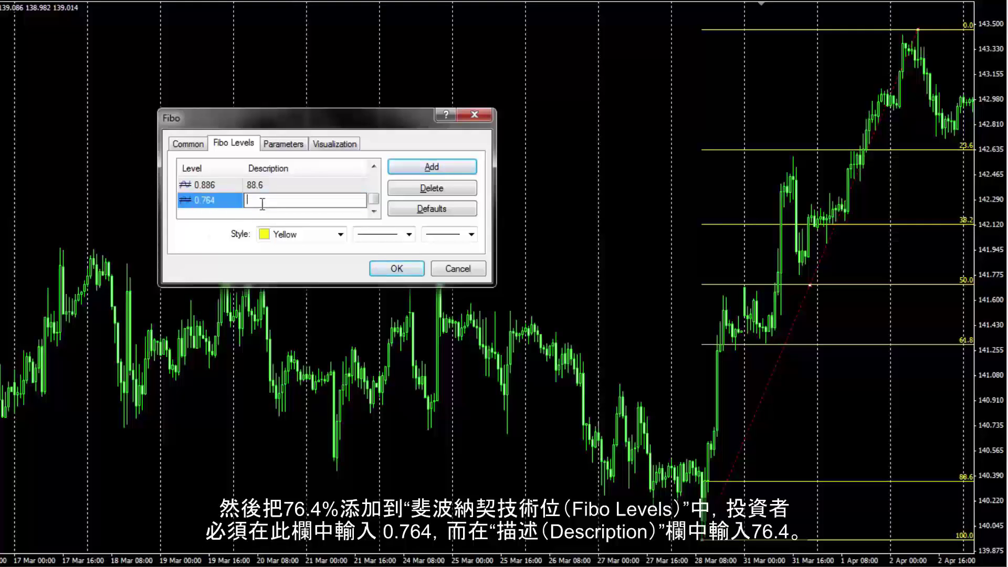
text(76.4)
click(396, 268)
drag(923, 443, 914, 457)
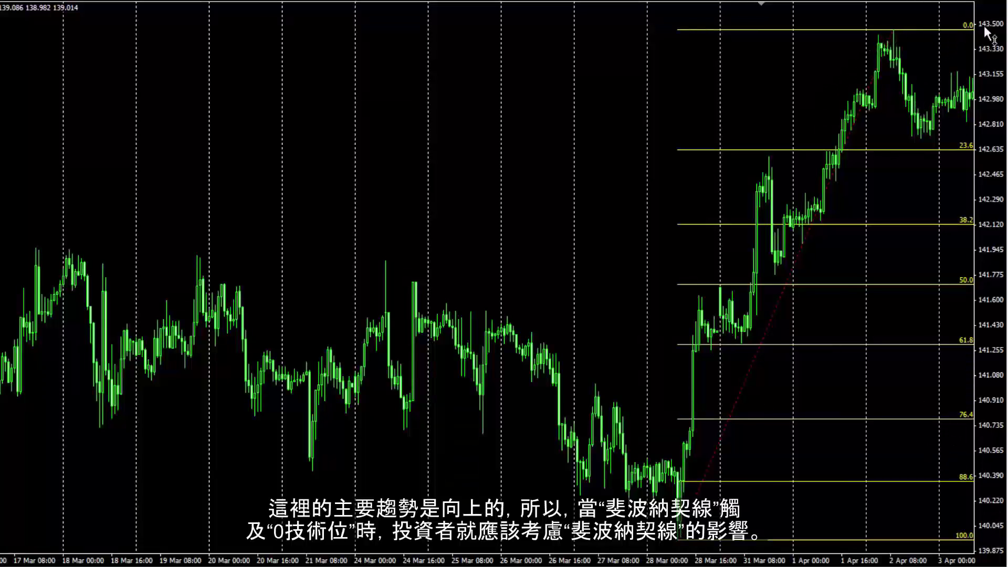
Step: Scroll through later bars to check the levels, then move to the 28 Jan–14 Feb section
scroll(764, 105, down, 5)
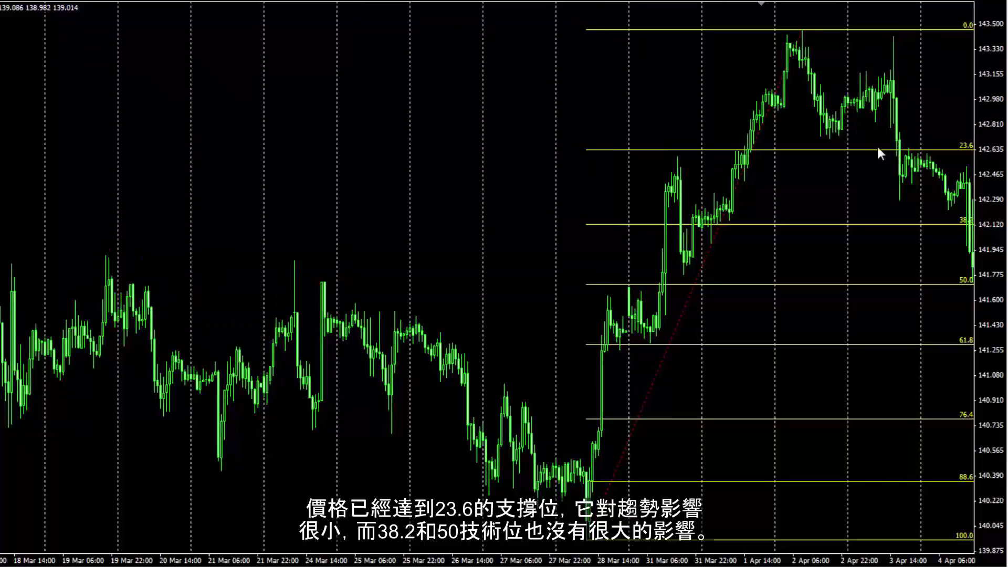
scroll(631, 106, down, 4)
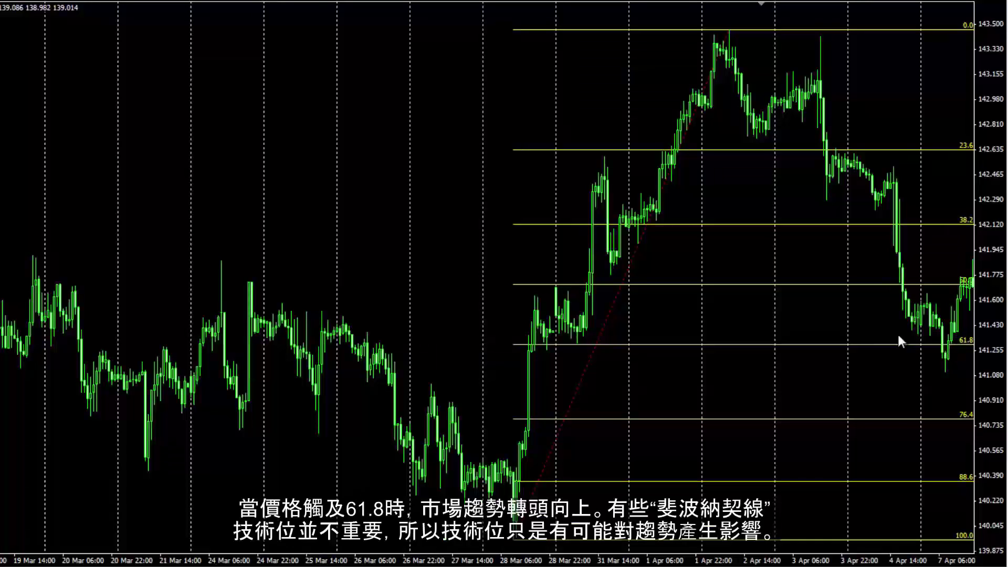
scroll(896, 332, down, 10)
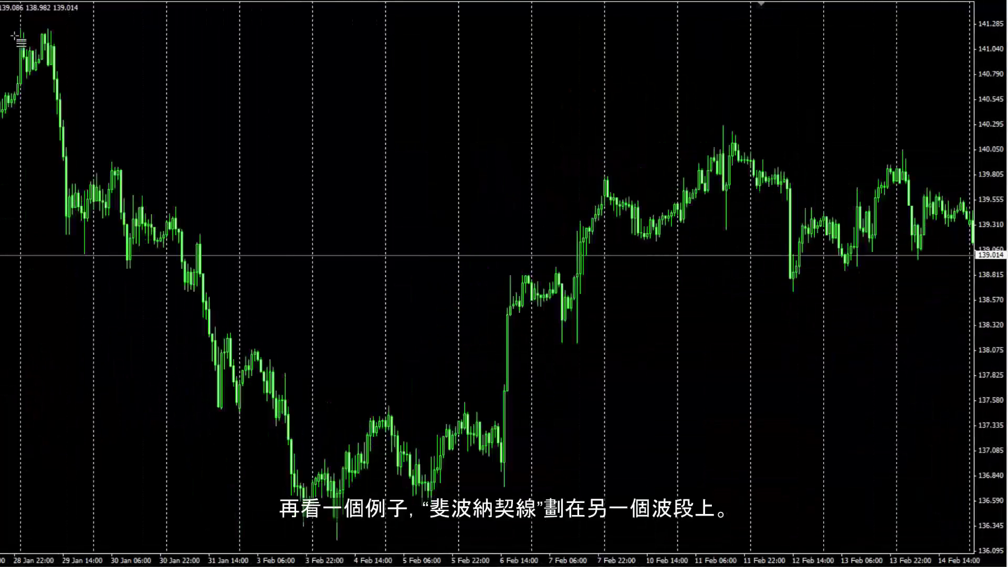
Step: Draw a retracement from the 28 Jan high down to the 3 Feb low and pan through 14 Feb
drag(20, 30, 336, 537)
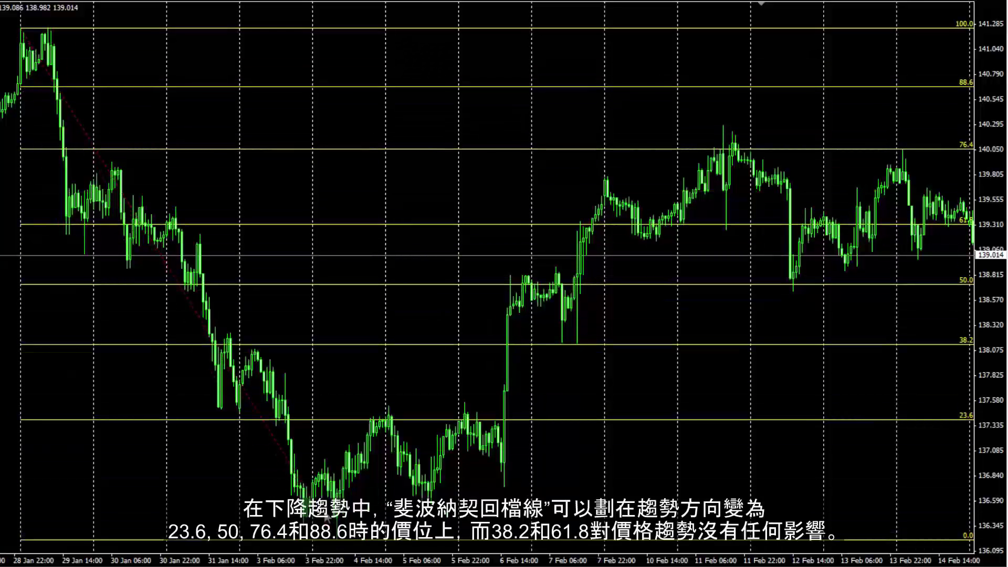
drag(317, 439, 839, 297)
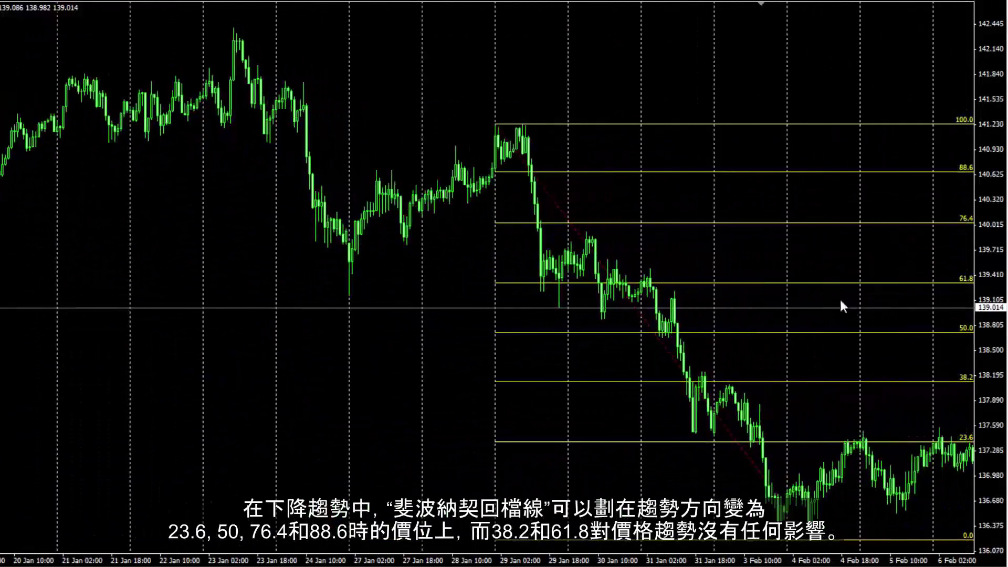
drag(868, 409, 802, 408)
drag(801, 258, 697, 252)
drag(889, 225, 840, 226)
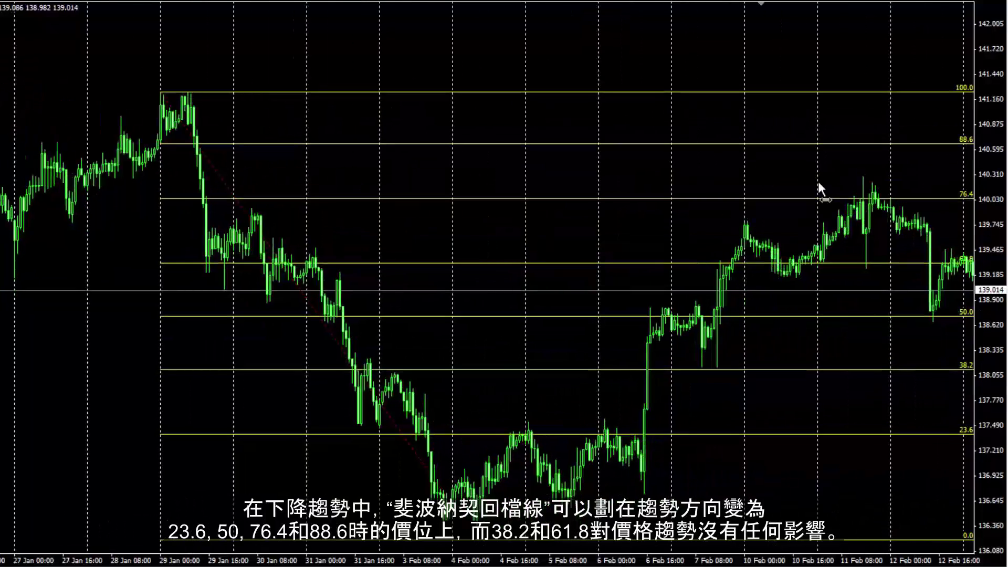
drag(810, 181, 620, 194)
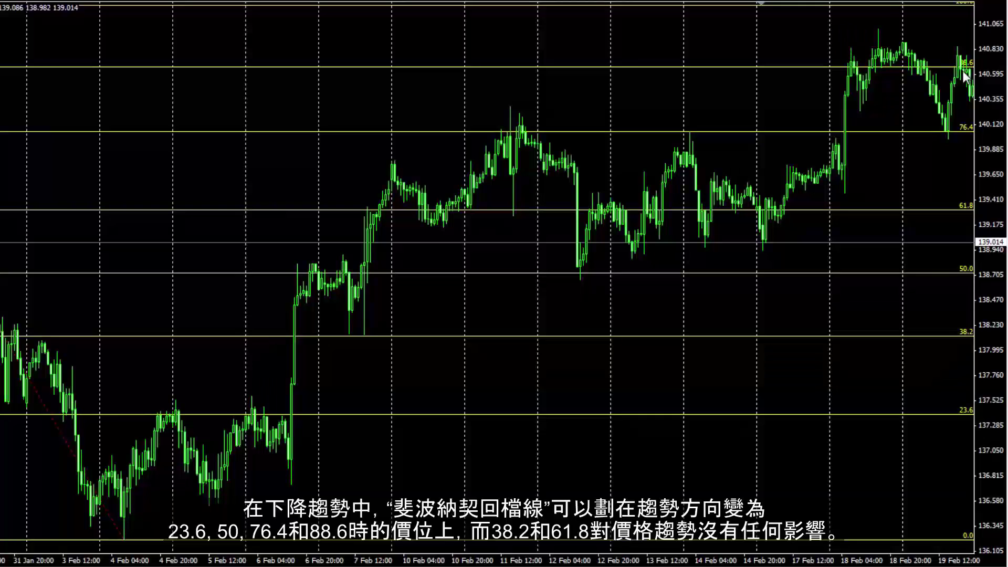
scroll(750, 51, down, 2)
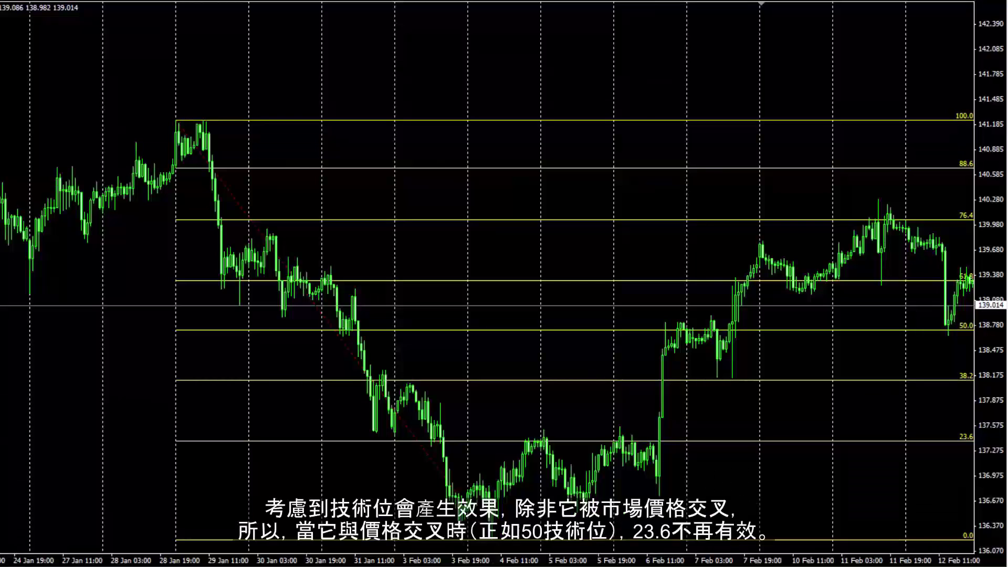
scroll(487, 283, left, 10)
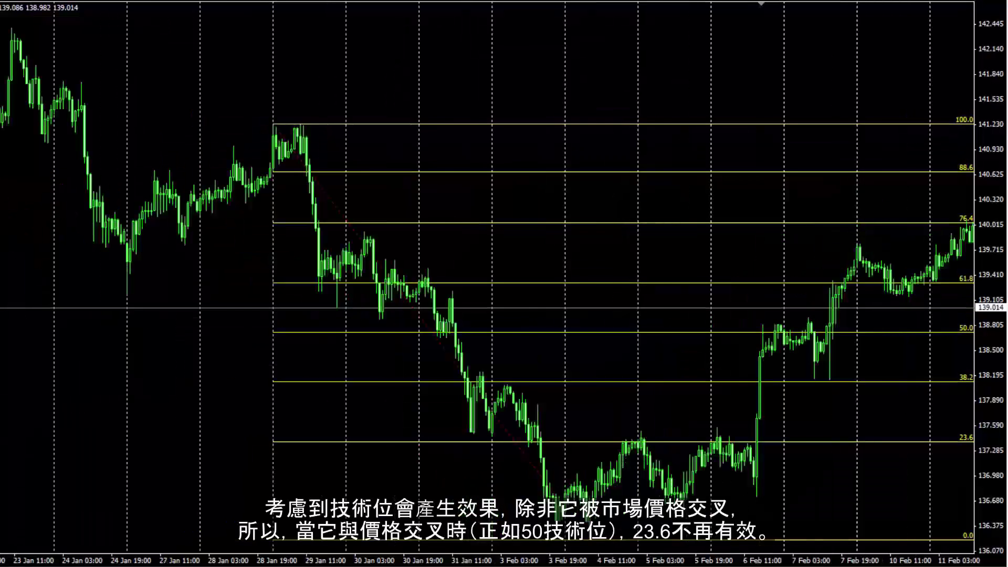
scroll(487, 283, right, 10)
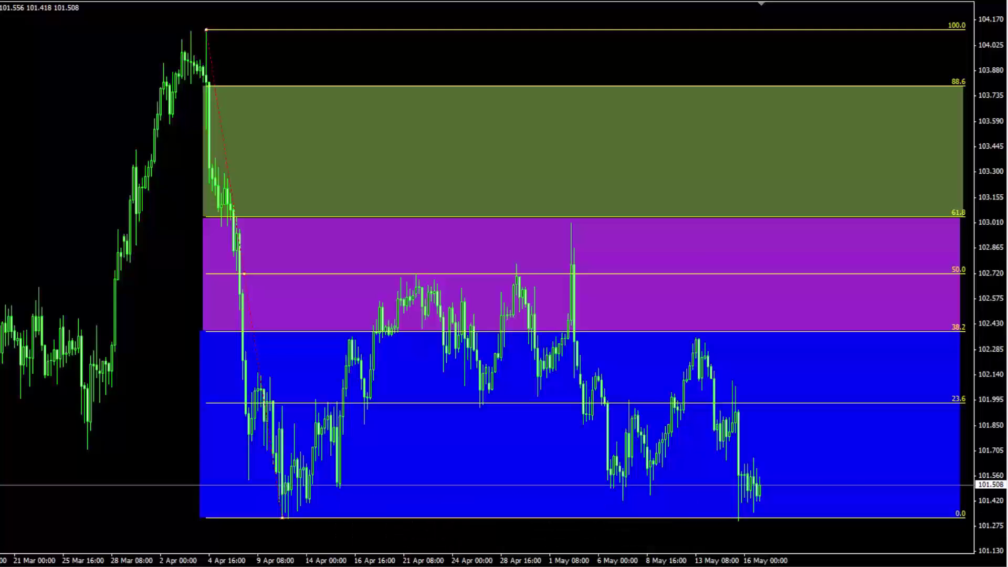
Step: Draw a retracement from the 2 Jan high to the January low, adjusting its 100 and 0 anchors
scroll(488, 283, left, 15)
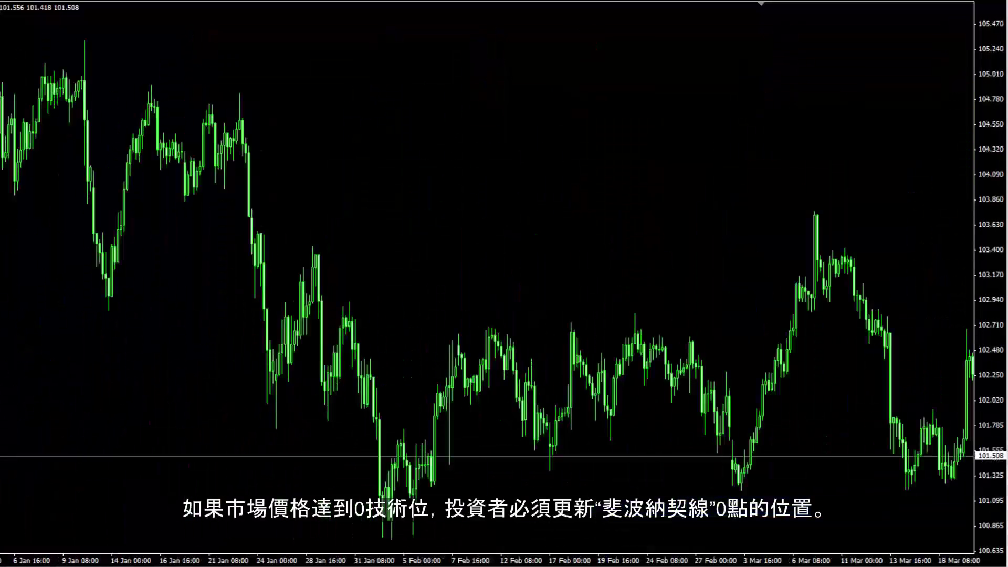
scroll(489, 283, left, 3)
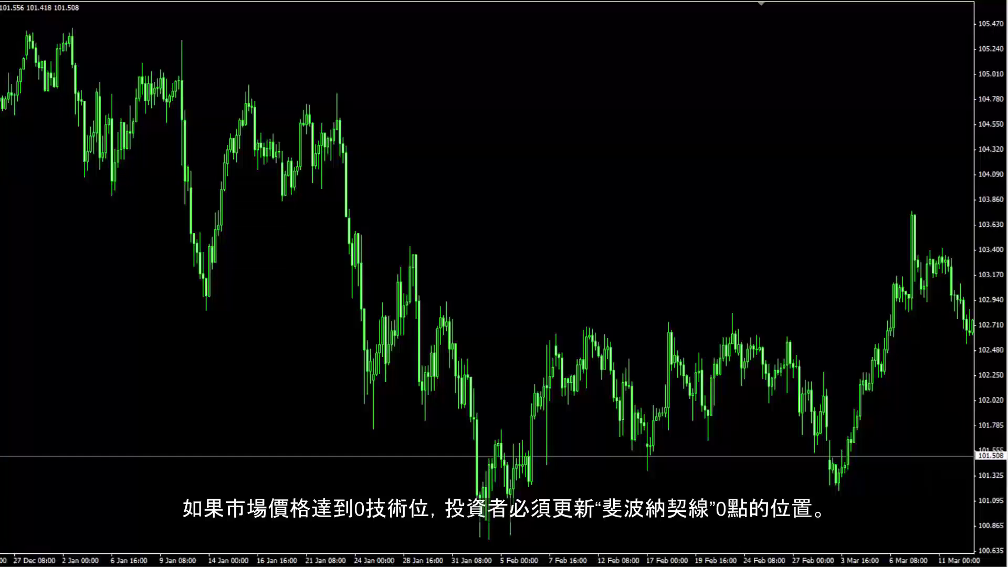
mouse_move(72, 32)
mouse_down()
mouse_move(189, 252)
mouse_move(205, 311)
mouse_up()
drag(72, 33, 75, 28)
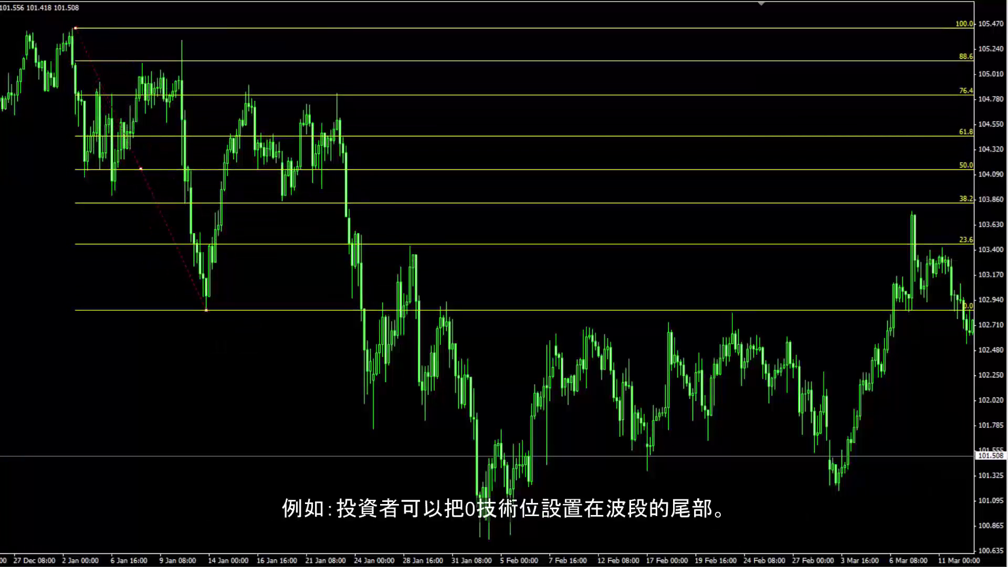
drag(206, 310, 488, 539)
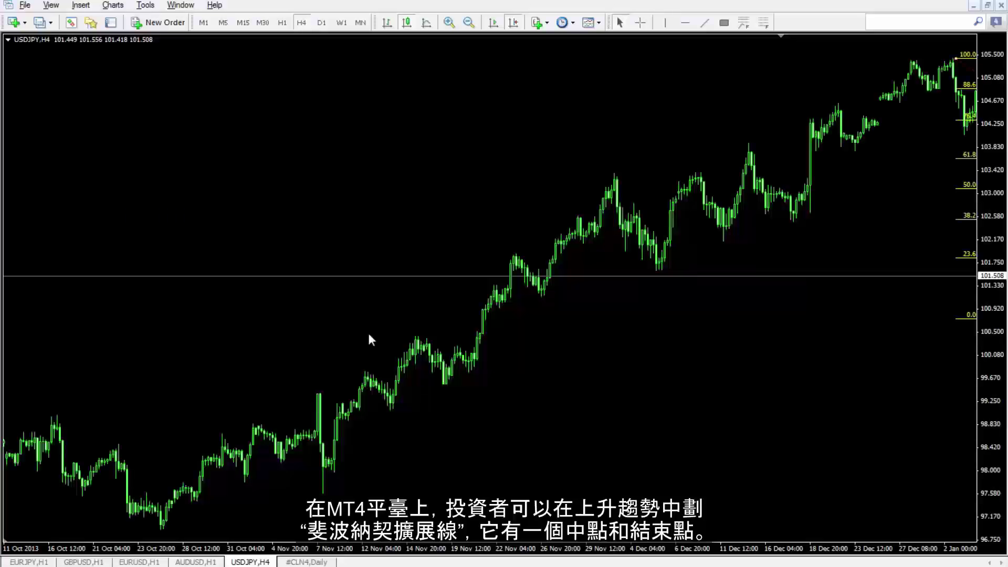
Step: Draw a Fibonacci Expansion from the October low to the November high, keeping FE 61.8, 100, 161.8 levels
click(743, 23)
drag(160, 530, 320, 394)
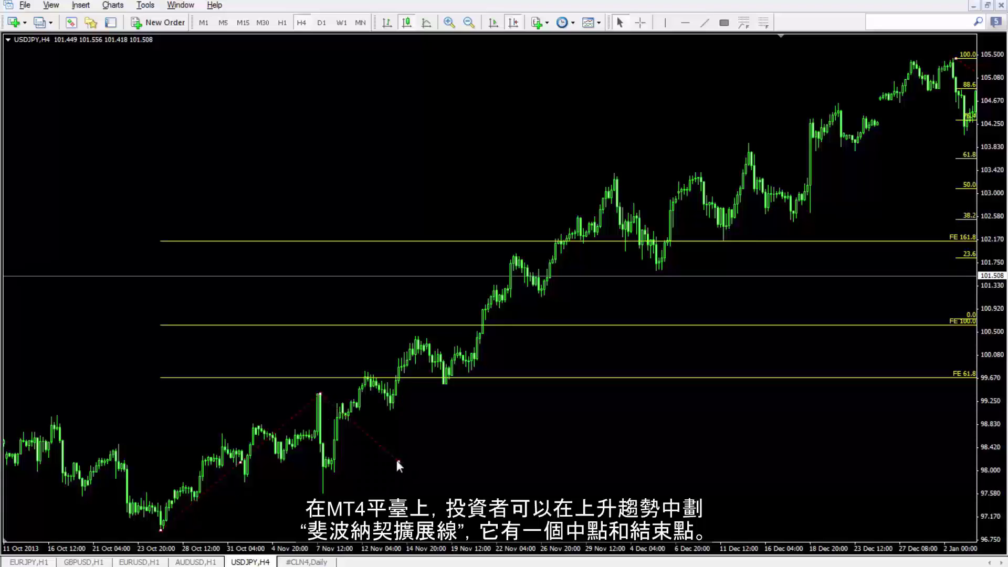
right_click(397, 464)
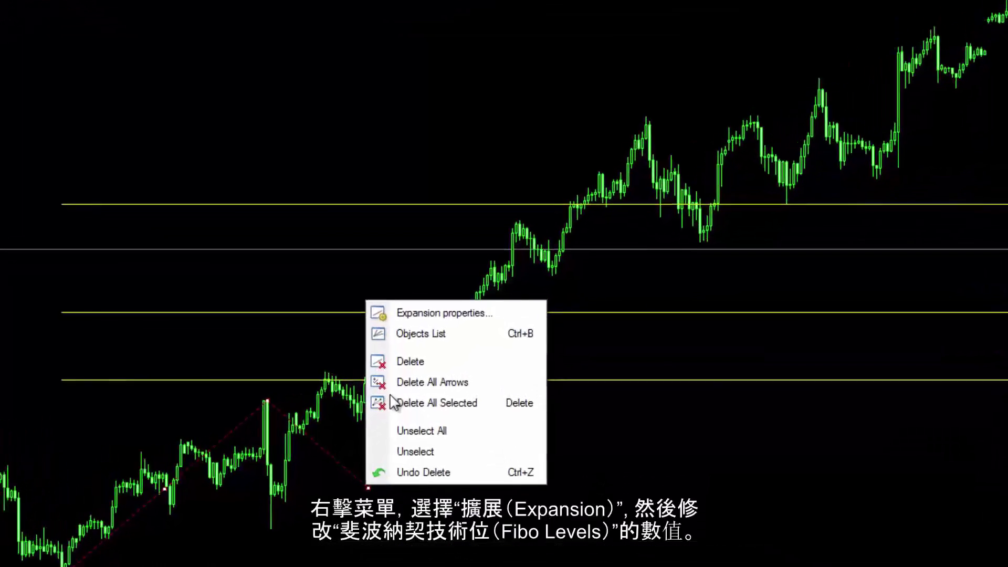
click(399, 307)
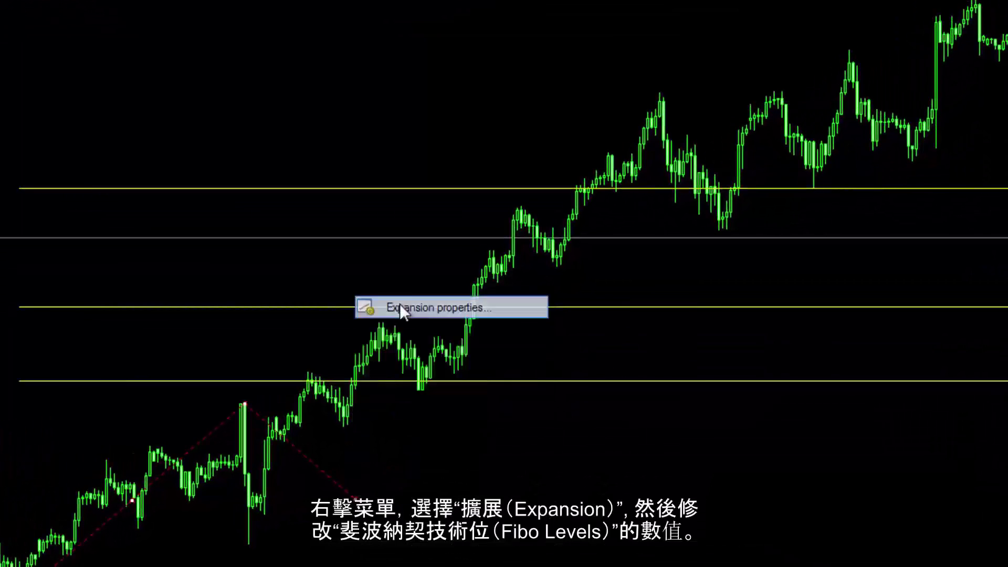
click(396, 184)
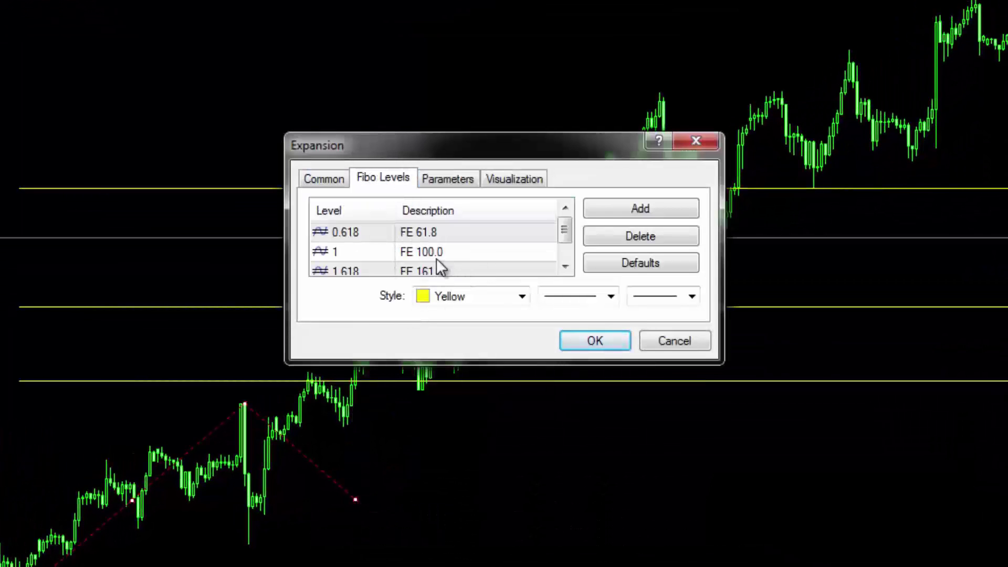
mouse_move(565, 237)
mouse_down()
mouse_move(576, 256)
mouse_move(572, 240)
mouse_up()
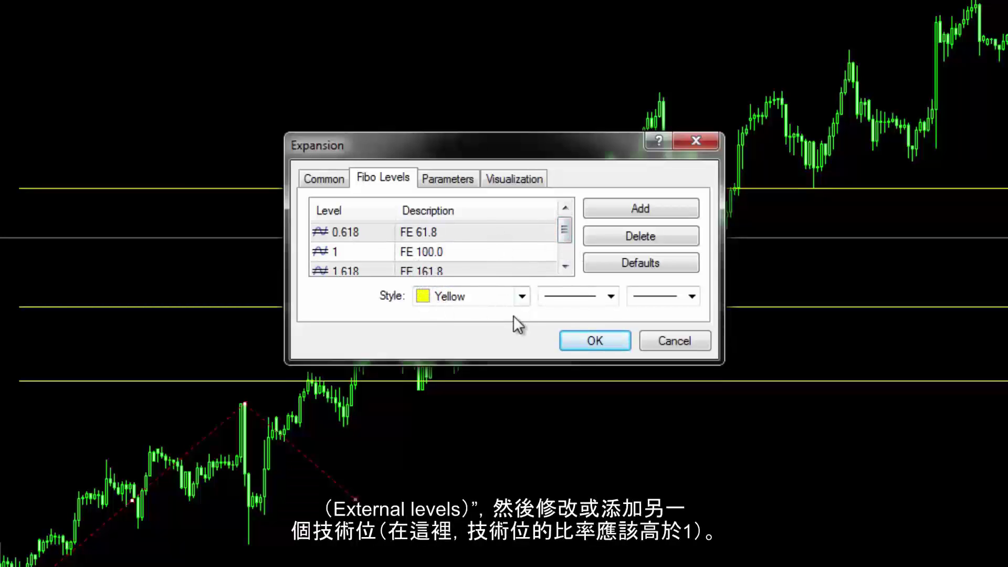
click(572, 345)
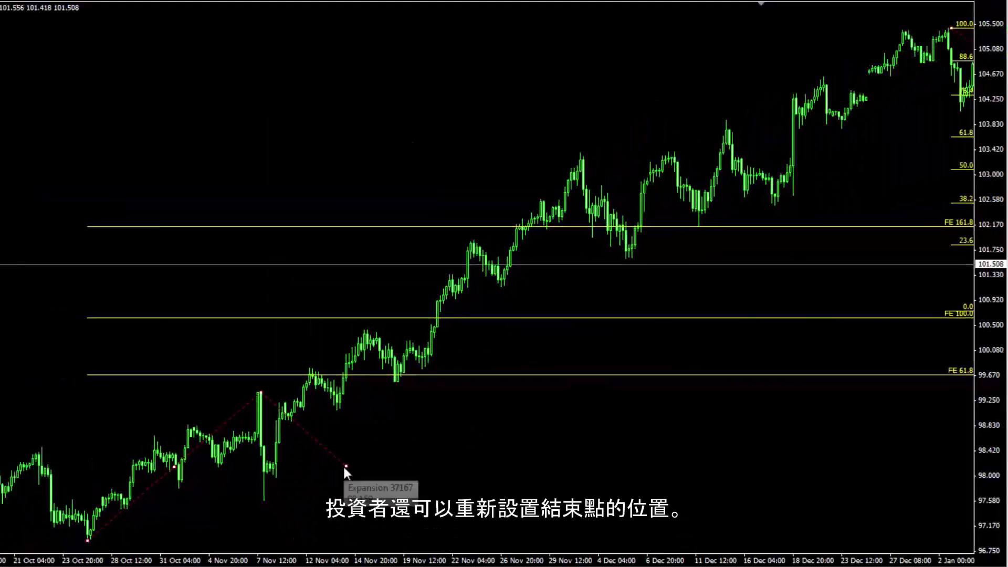
Step: Move the expansion's points to new bars, then select the January retracement and open its menu
drag(345, 466, 287, 412)
key(Delete)
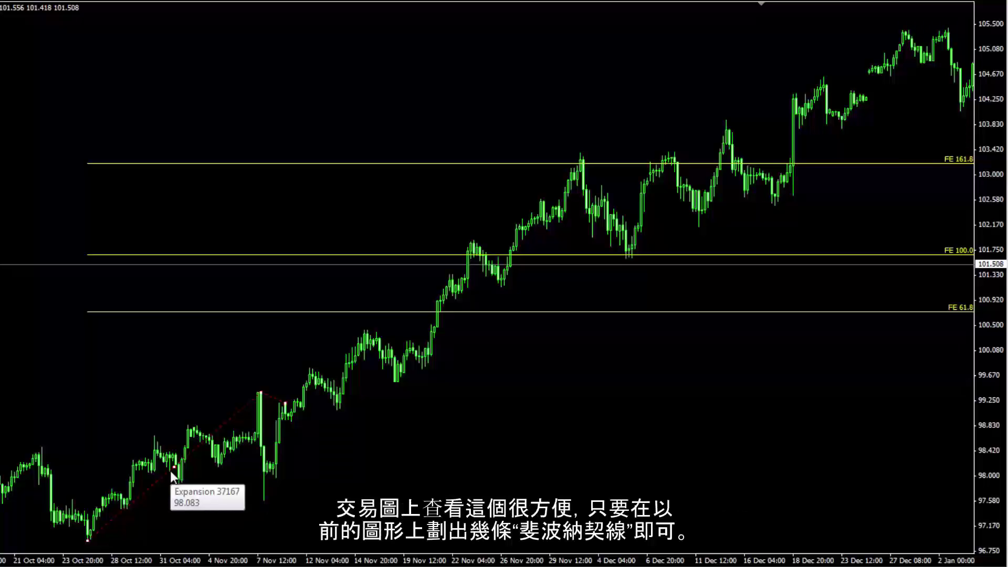
drag(175, 465, 374, 331)
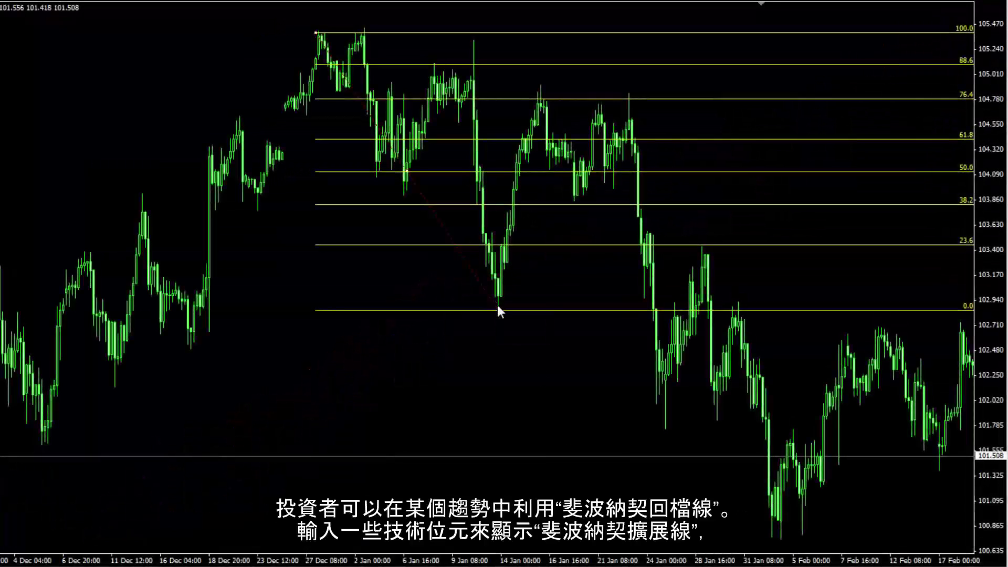
click(497, 310)
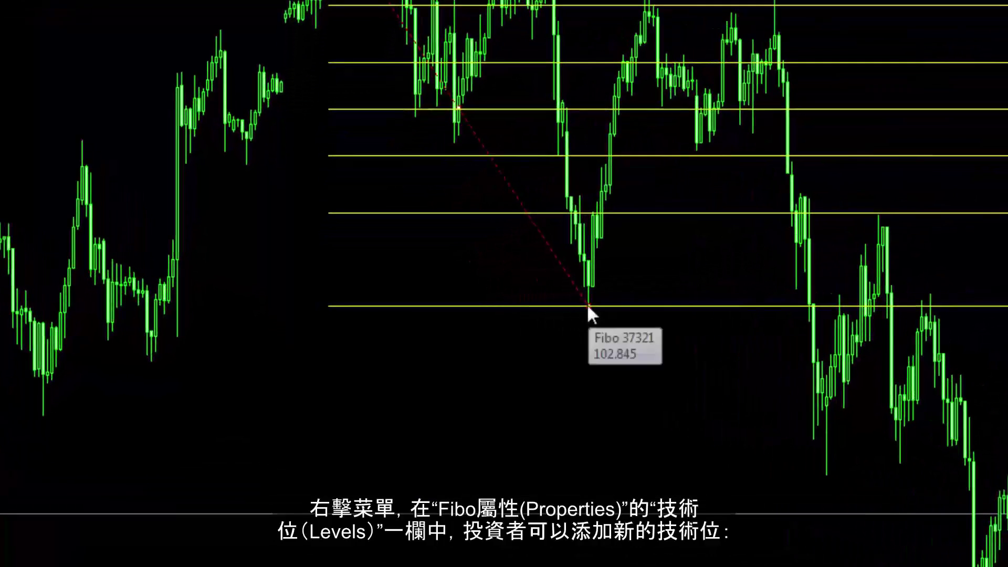
right_click(588, 304)
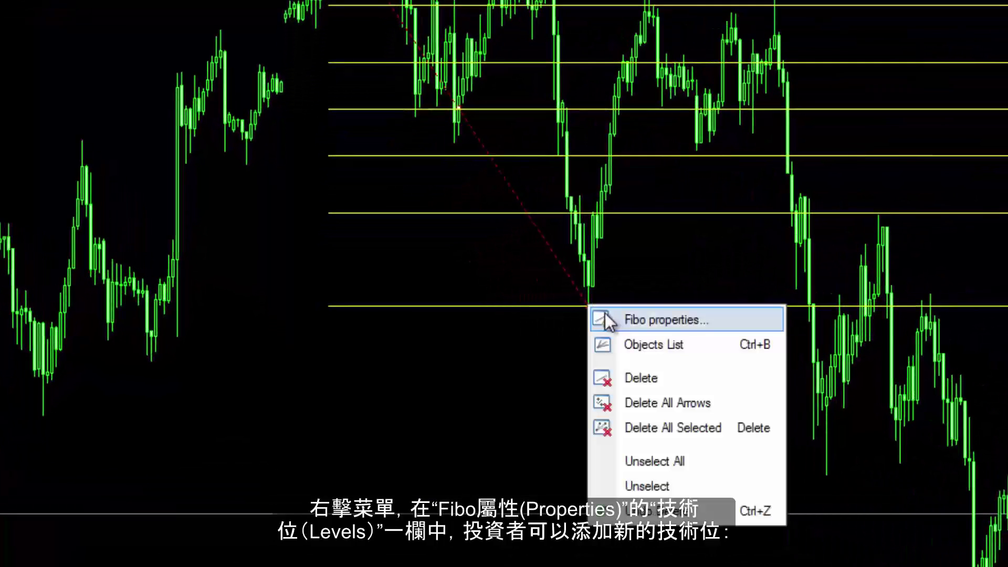
Step: In the retracement's Fibo Levels, add level -0.5 with description h/2
click(632, 318)
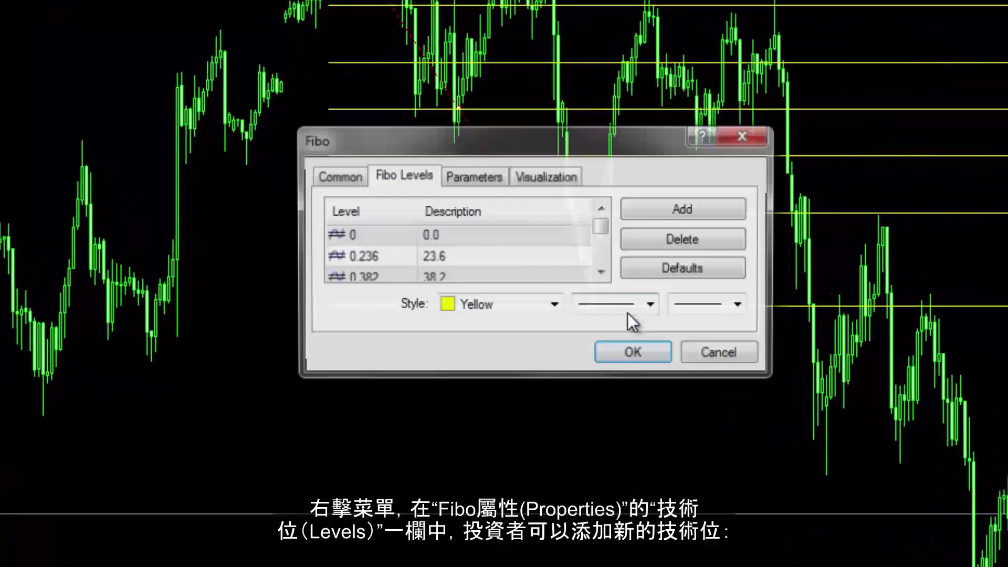
click(601, 275)
click(601, 274)
click(600, 274)
click(600, 274)
click(600, 274)
click(600, 274)
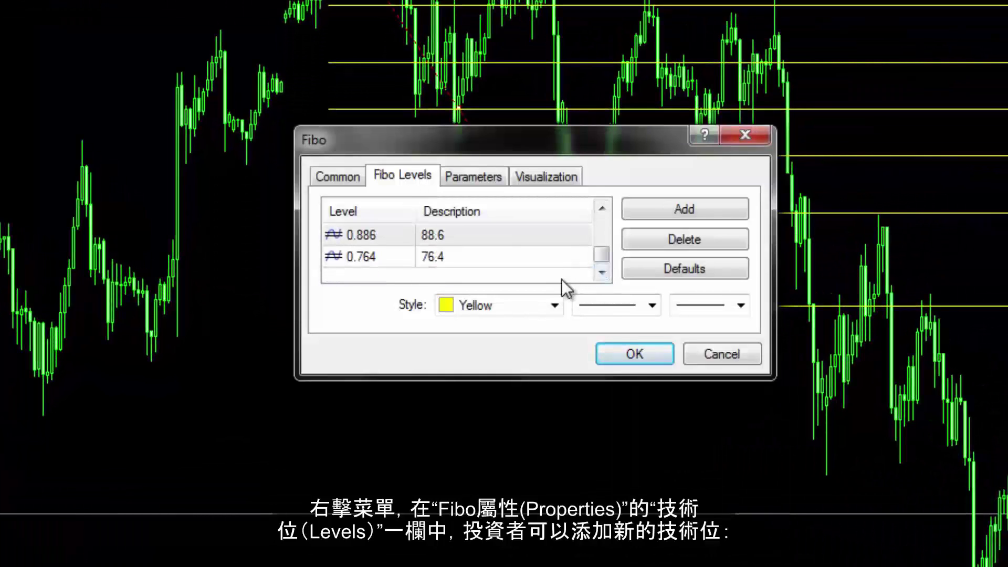
click(669, 210)
text(-.5)
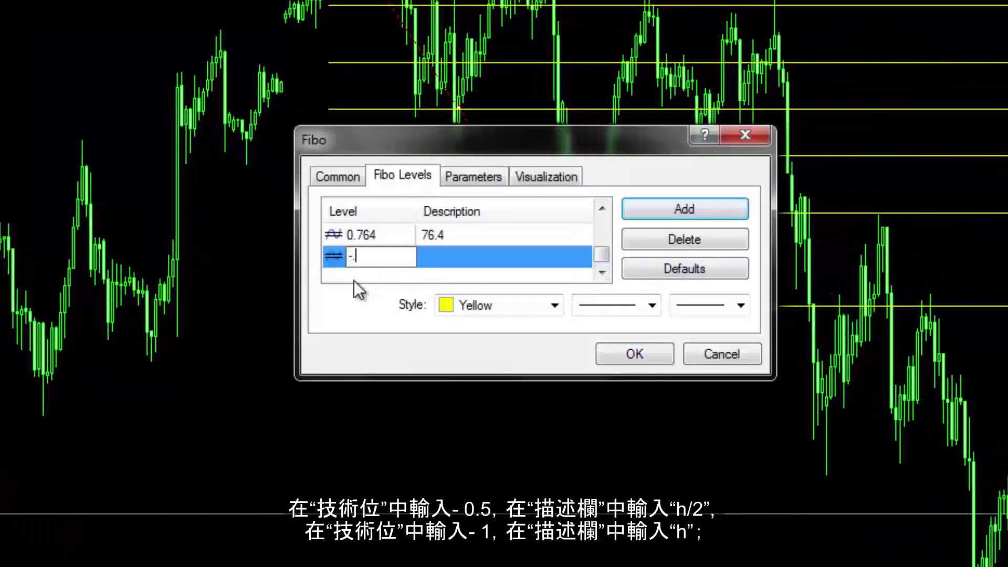
click(434, 257)
text(h/2)
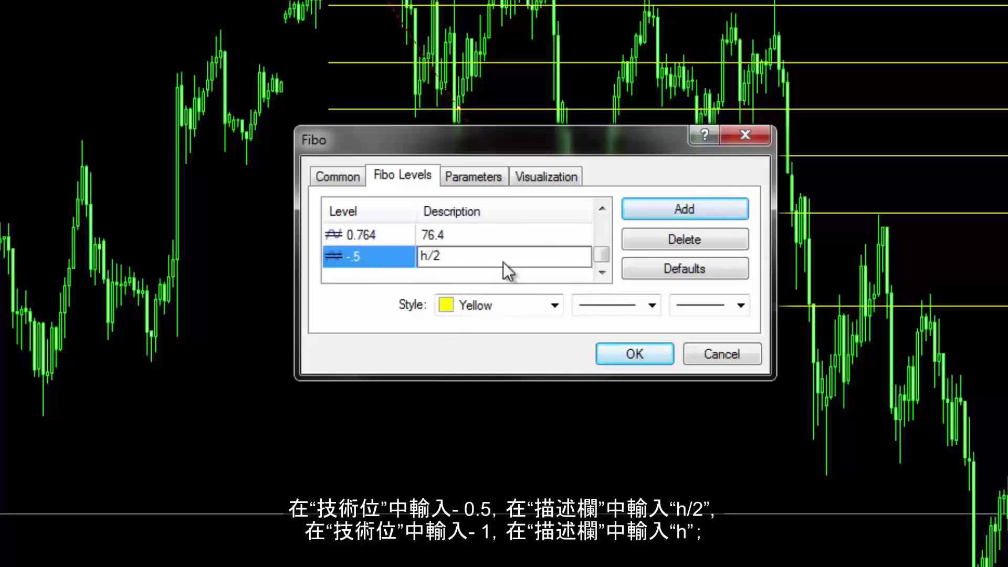
key(Return)
Step: Add level -1 labelled h and apply the new levels
click(651, 206)
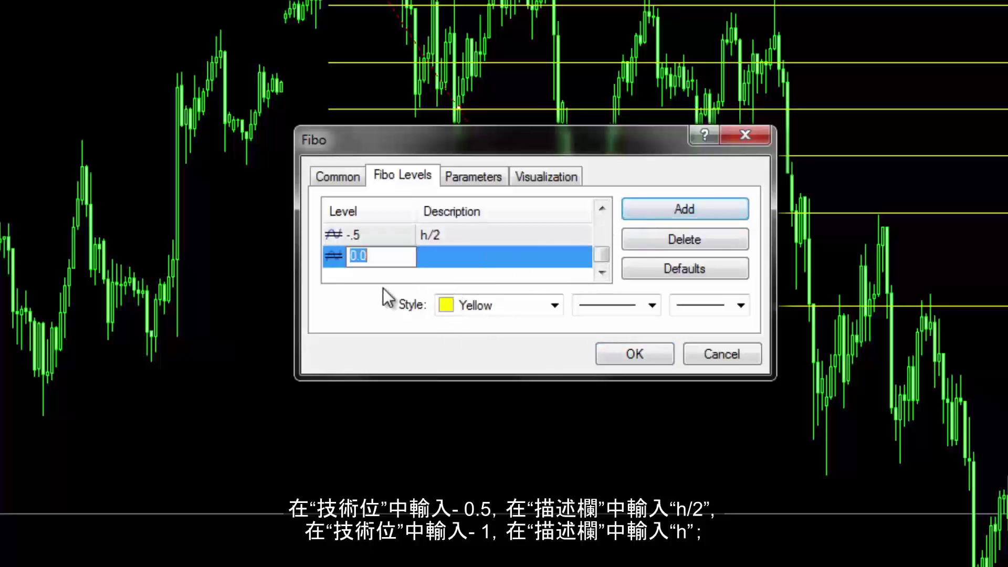
text(-1)
click(431, 259)
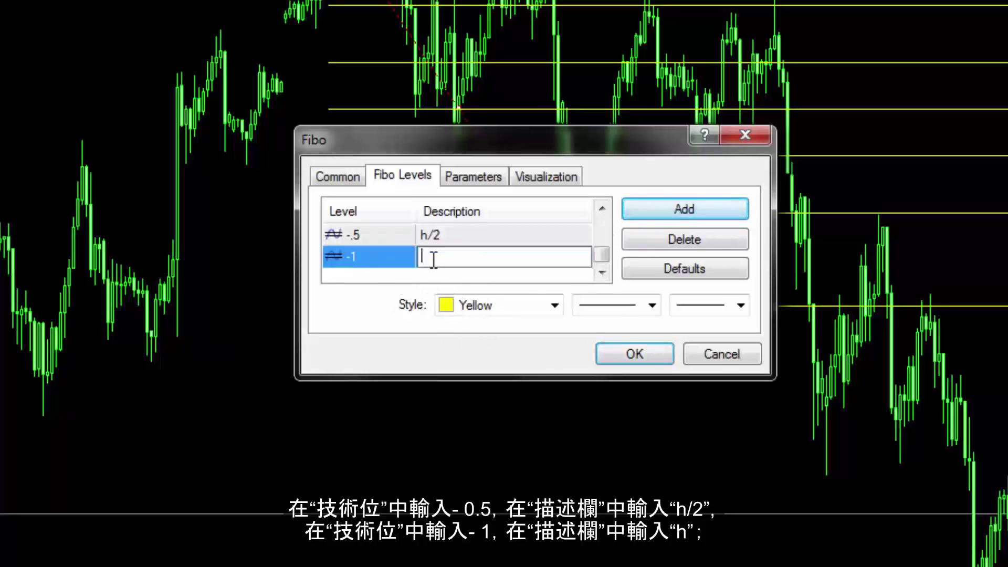
click(633, 355)
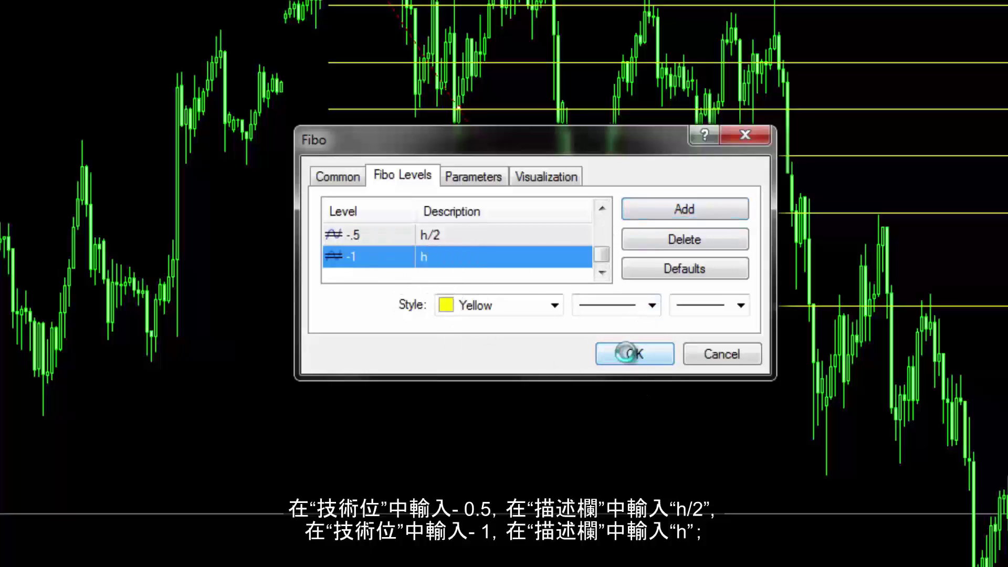